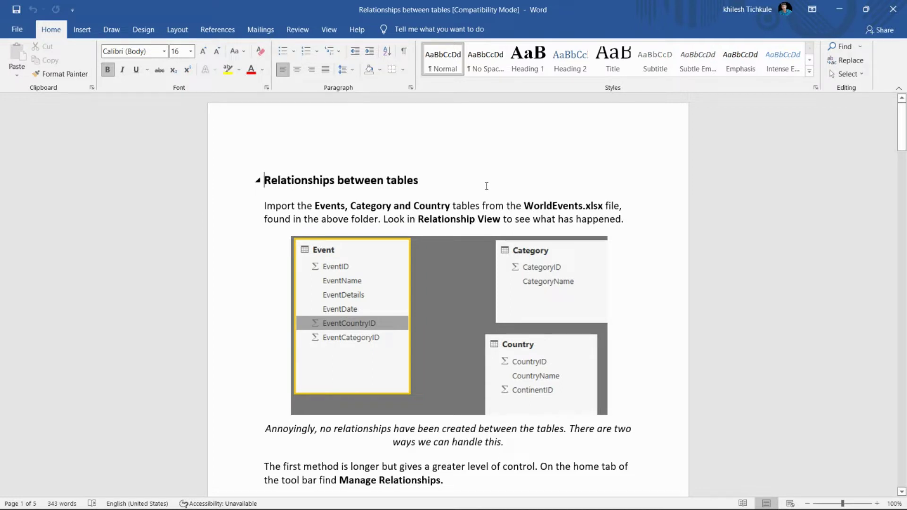
Step: Scroll the tutorial down to page 2's Manage relationships screenshot with no relationships yet
{"action": "scroll", "coordinate": [488, 184], "scroll_direction": "down", "scroll_amount": 3}
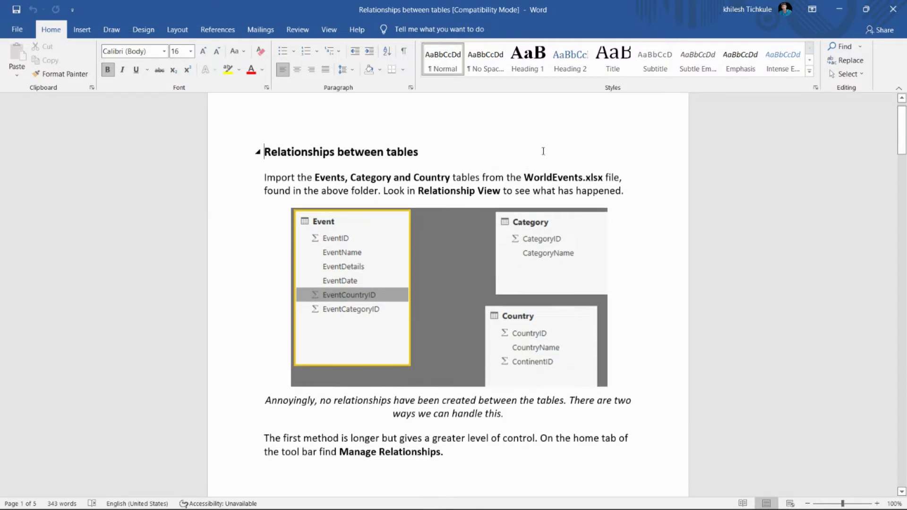
{"action": "scroll", "coordinate": [561, 165], "scroll_direction": "down", "scroll_amount": 2}
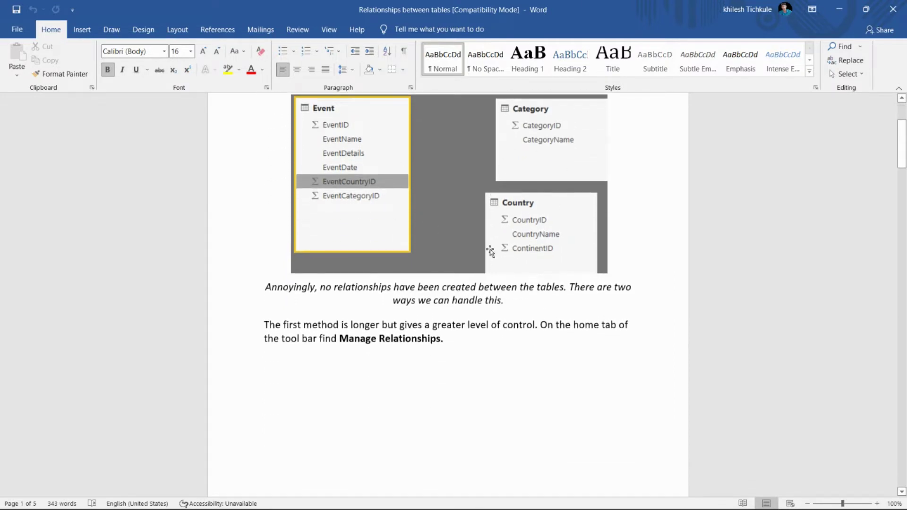
{"action": "scroll", "coordinate": [540, 220], "scroll_direction": "down", "scroll_amount": 3}
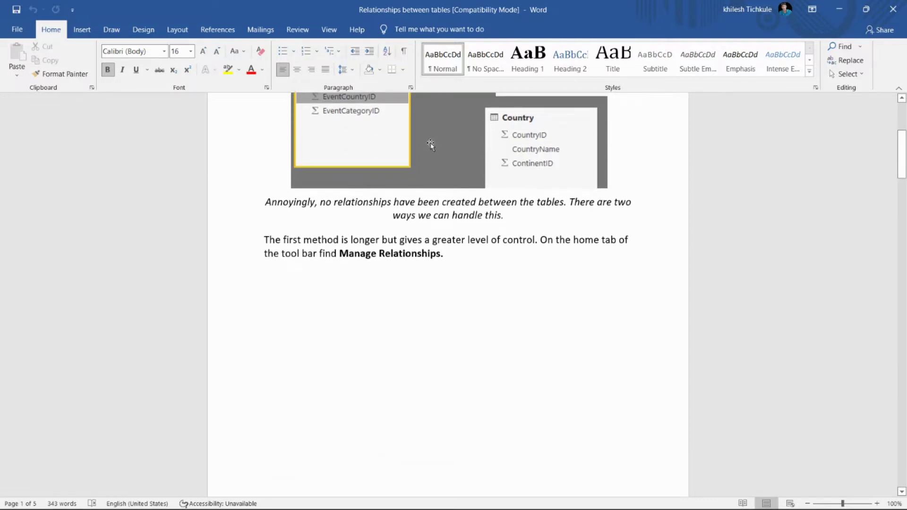
{"action": "scroll", "coordinate": [363, 254], "scroll_direction": "down", "scroll_amount": 2}
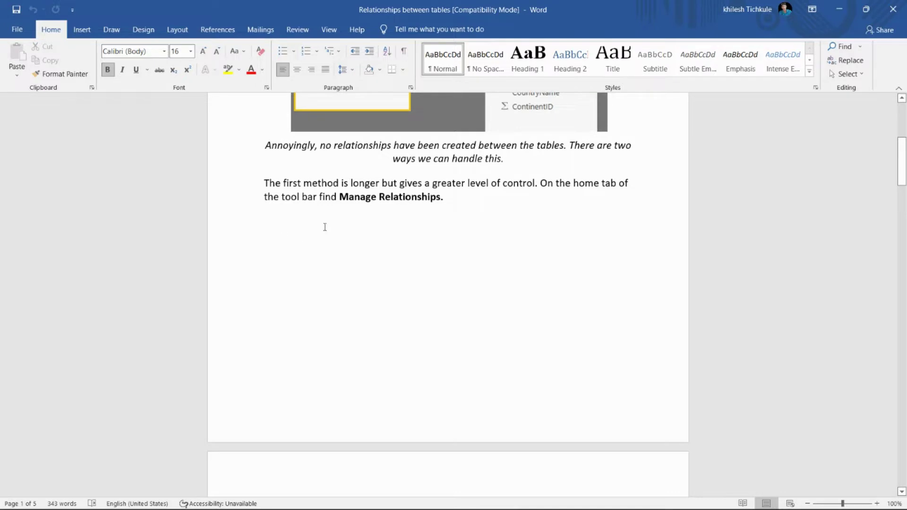
{"action": "scroll", "coordinate": [470, 197], "scroll_direction": "down", "scroll_amount": 7}
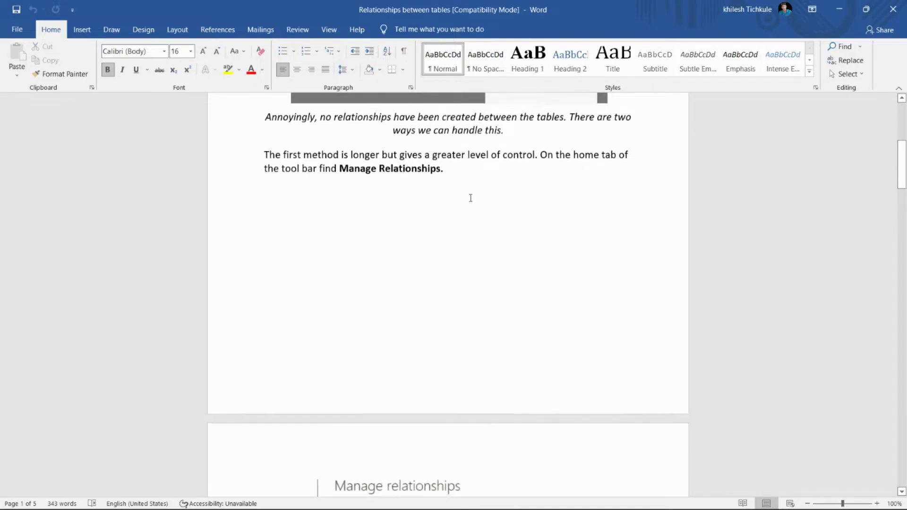
{"action": "scroll", "coordinate": [470, 198], "scroll_direction": "down", "scroll_amount": 6}
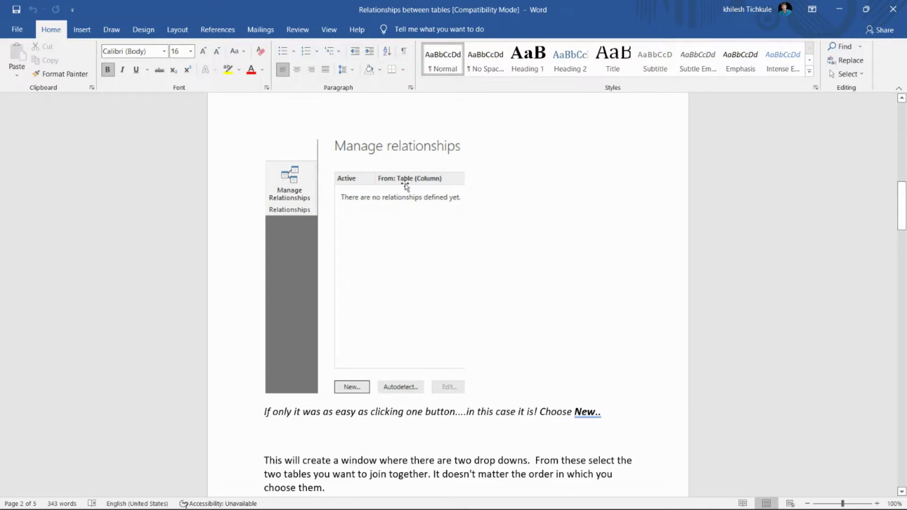
{"action": "scroll", "coordinate": [393, 308], "scroll_direction": "down", "scroll_amount": 1}
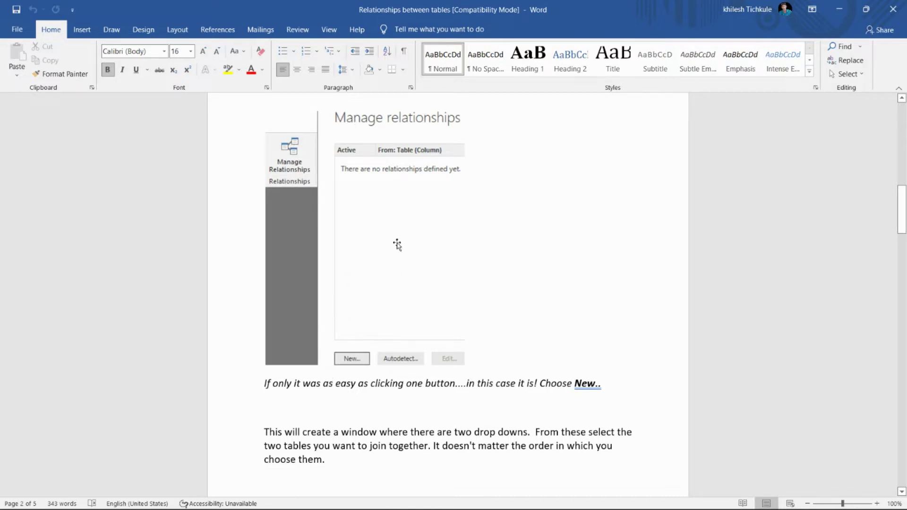
Step: Scroll to the Create relationship screenshot joining EventCountryID to CountryID
{"action": "scroll", "coordinate": [414, 367], "scroll_direction": "down", "scroll_amount": 5}
{"action": "scroll", "coordinate": [414, 381], "scroll_direction": "down", "scroll_amount": 7}
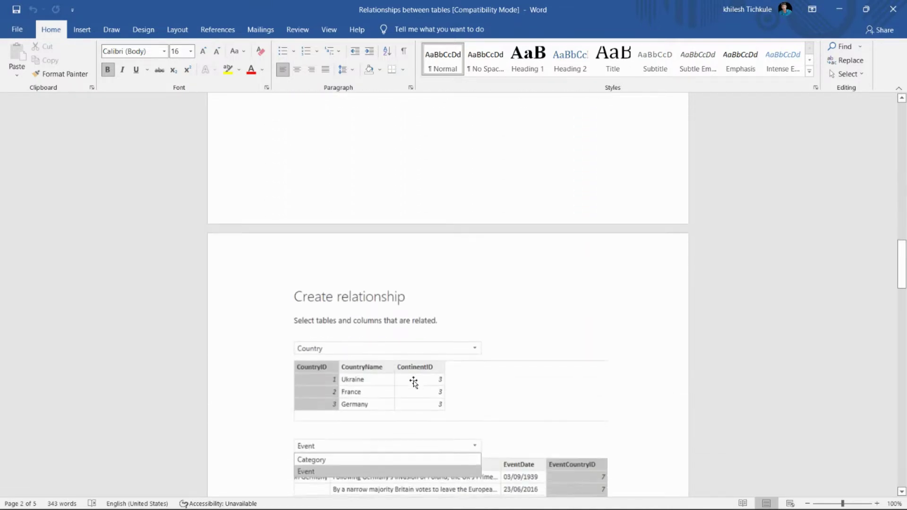
{"action": "scroll", "coordinate": [413, 383], "scroll_direction": "down", "scroll_amount": 2}
{"action": "scroll", "coordinate": [332, 361], "scroll_direction": "down", "scroll_amount": 2}
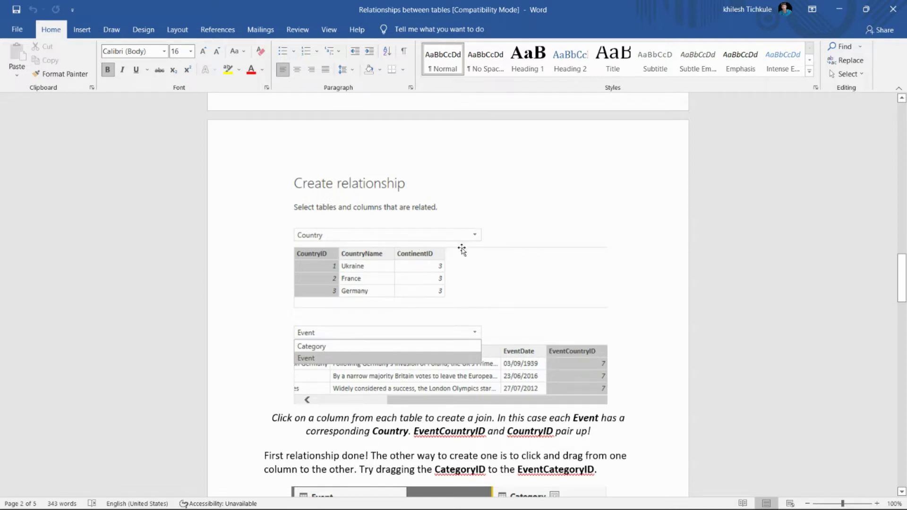
Step: Scroll past the 'First relationship done!' paragraph to the relationship diagram picture
{"action": "scroll", "coordinate": [450, 316], "scroll_direction": "down", "scroll_amount": 3}
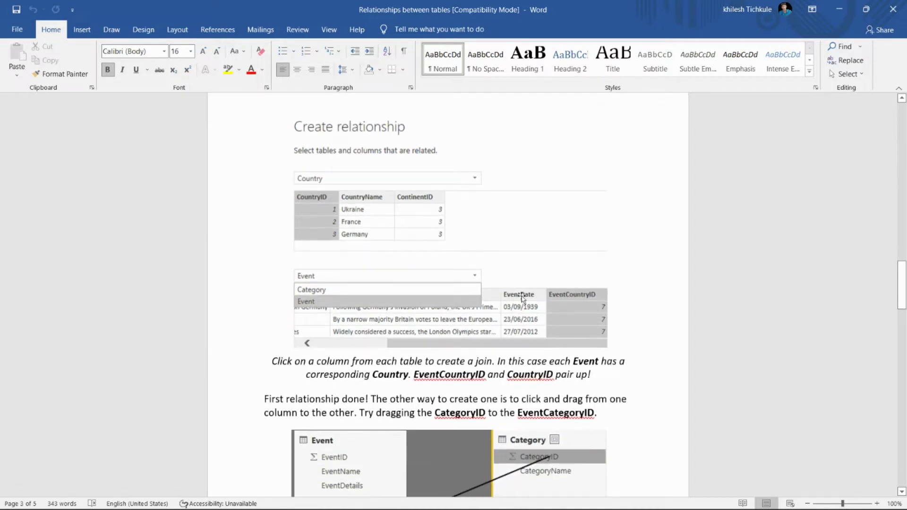
{"action": "scroll", "coordinate": [569, 349], "scroll_direction": "down", "scroll_amount": 3}
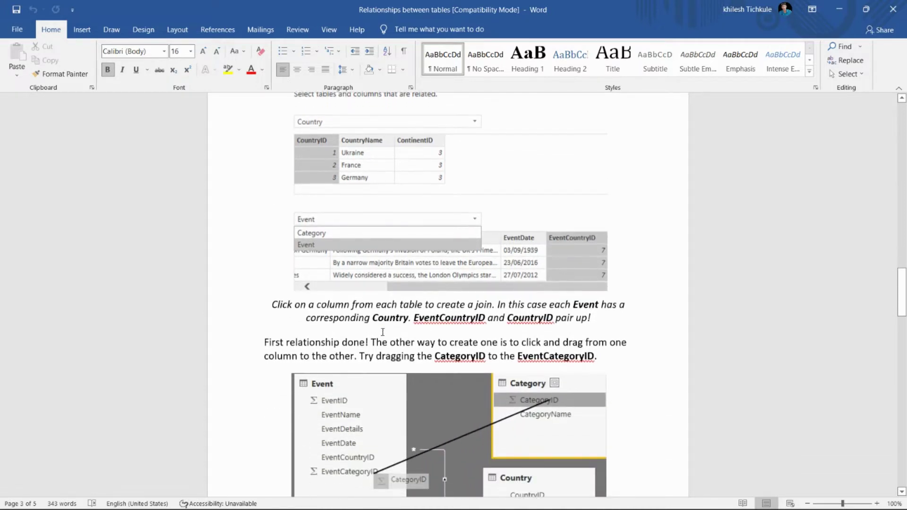
{"action": "scroll", "coordinate": [383, 332], "scroll_direction": "down", "scroll_amount": 5}
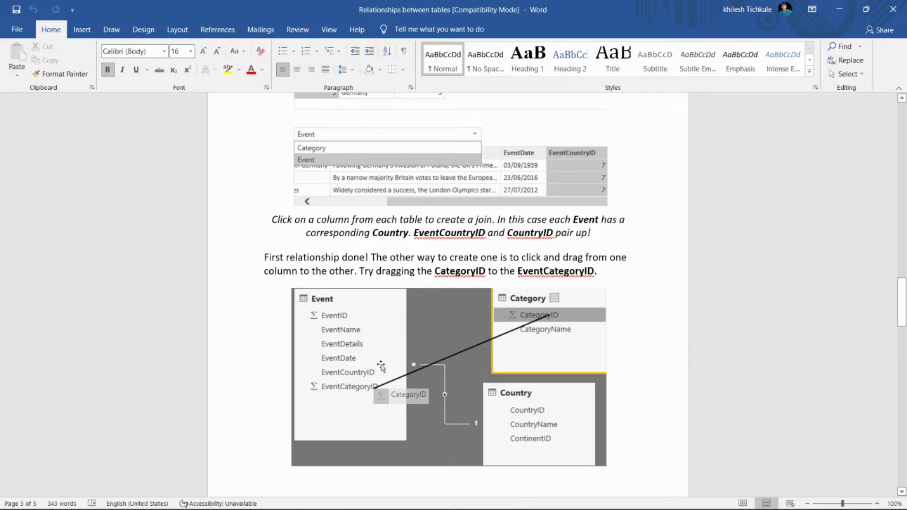
{"action": "scroll", "coordinate": [388, 267], "scroll_direction": "down", "scroll_amount": 3}
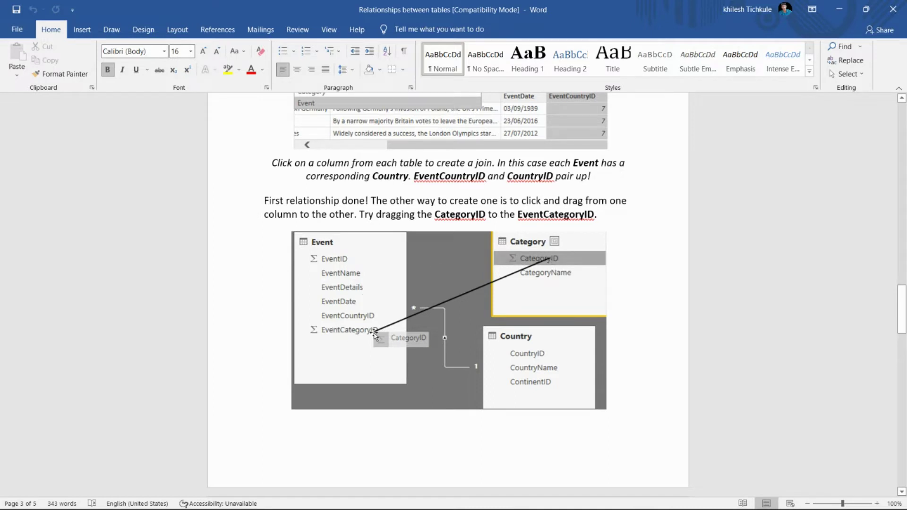
Step: Select the diagram, scroll to page 3's section on 1 and * markers, then go to Power BI
{"action": "left_click", "coordinate": [527, 263]}
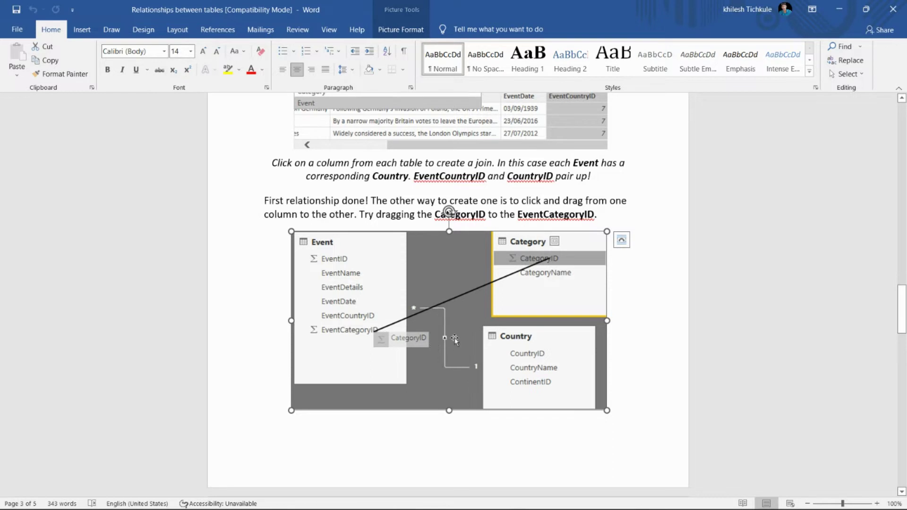
{"action": "scroll", "coordinate": [528, 340], "scroll_direction": "down", "scroll_amount": 5}
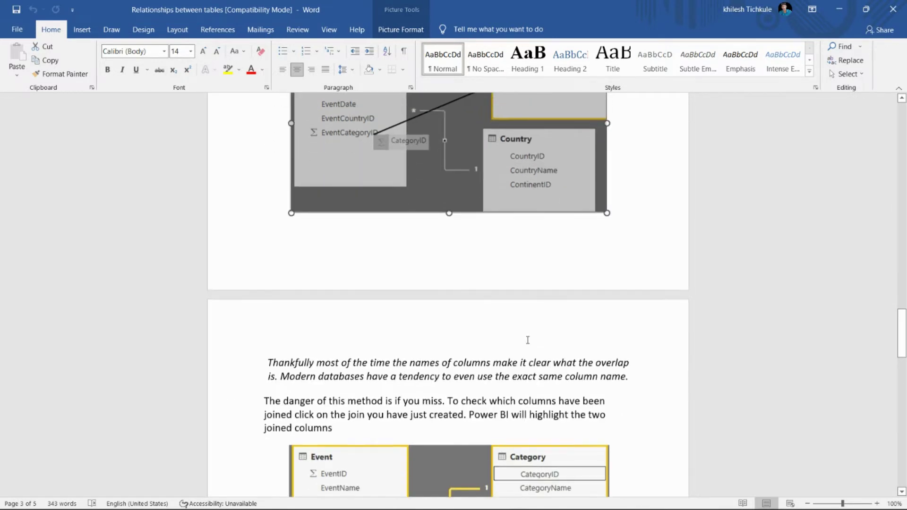
{"action": "scroll", "coordinate": [527, 340], "scroll_direction": "down", "scroll_amount": 4}
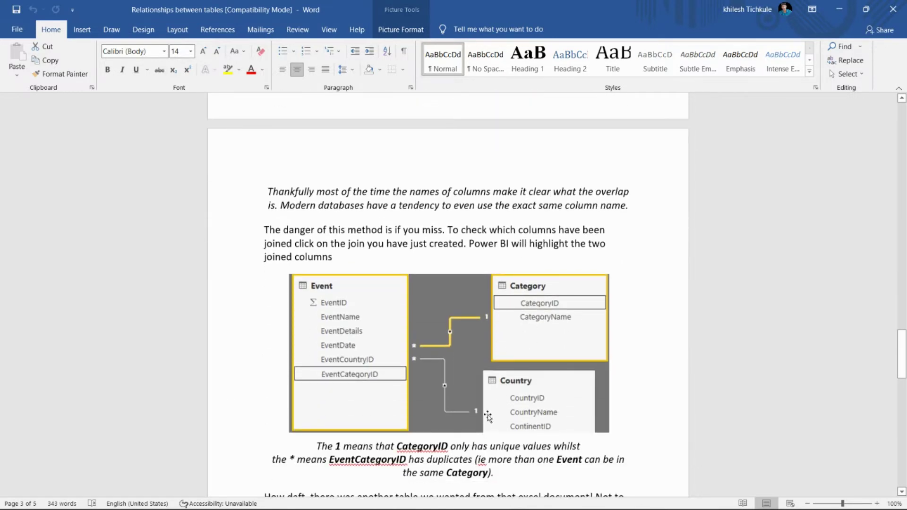
{"action": "mouse_move", "coordinate": [550, 508]}
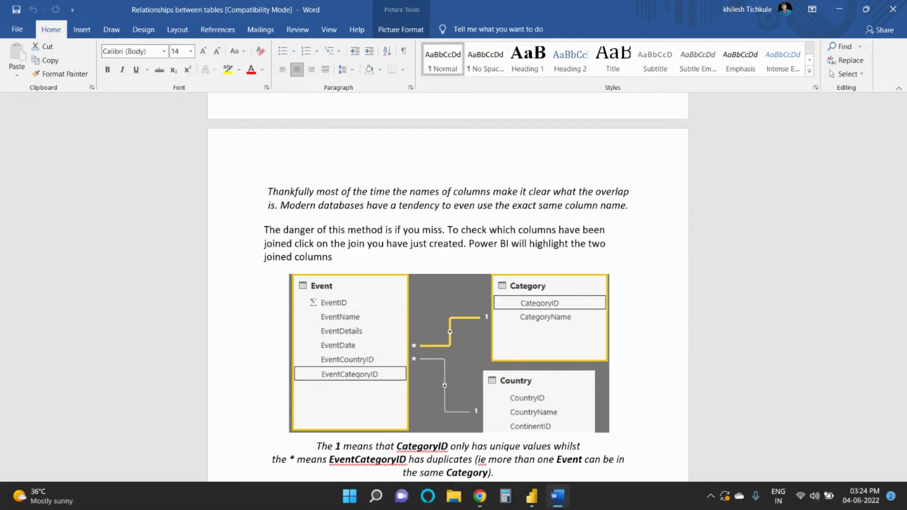
{"action": "left_click", "coordinate": [531, 496]}
Step: Delete the Event–Country relationship, leaving Event, Category, Continent and Country unlinked
{"action": "key", "text": "Delete"}
{"action": "left_click", "coordinate": [506, 286]}
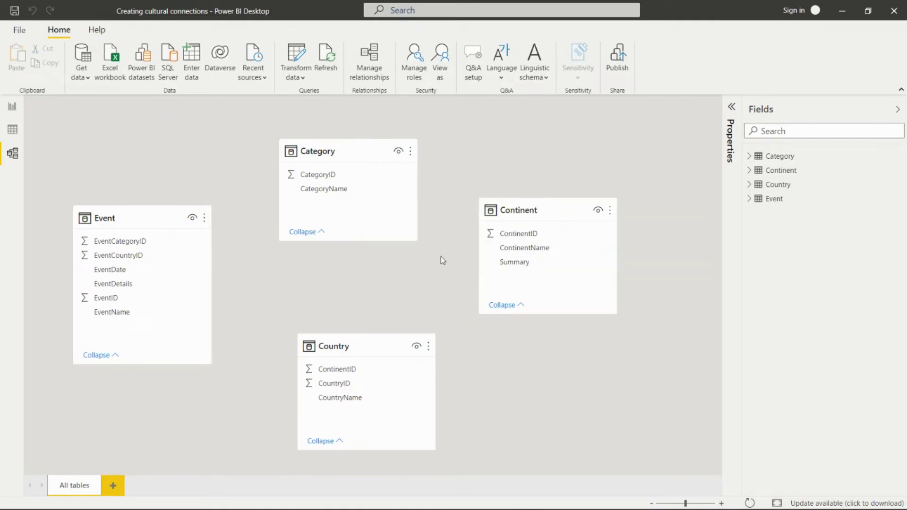
{"action": "left_click", "coordinate": [137, 214]}
{"action": "left_click", "coordinate": [312, 150]}
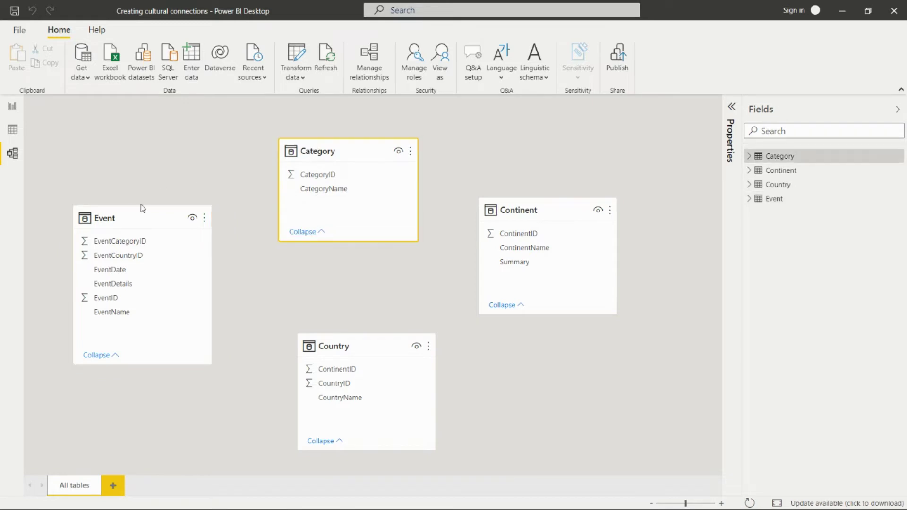
{"action": "left_click", "coordinate": [174, 162]}
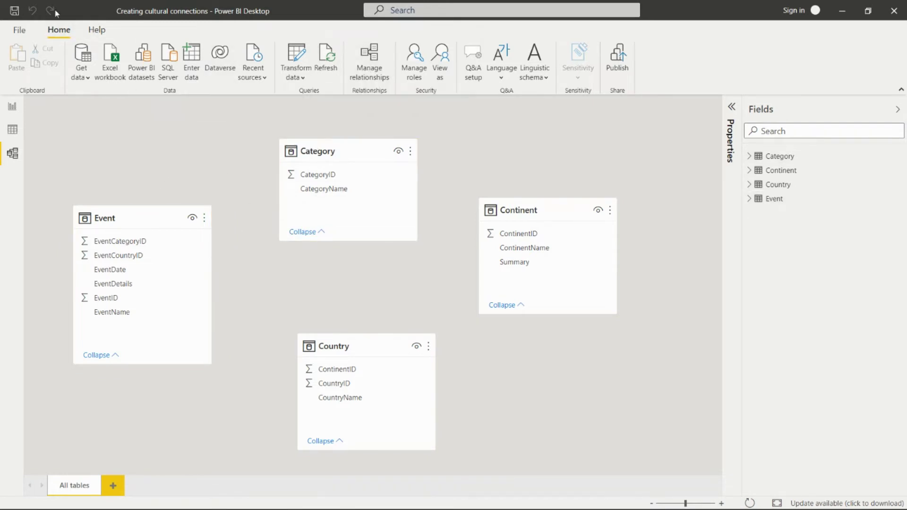
Step: Start a new relationship in Manage relationships with Event as first table and Category as second
{"action": "left_click", "coordinate": [368, 59]}
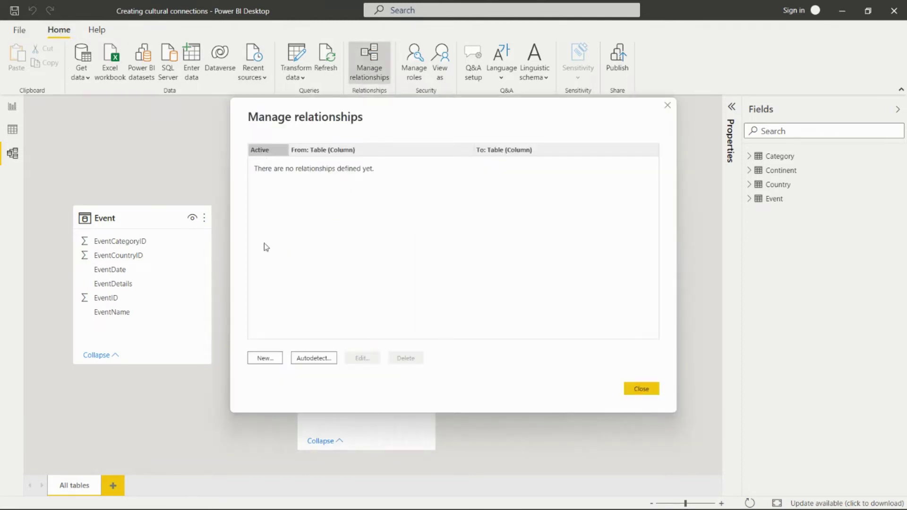
{"action": "left_click", "coordinate": [265, 359]}
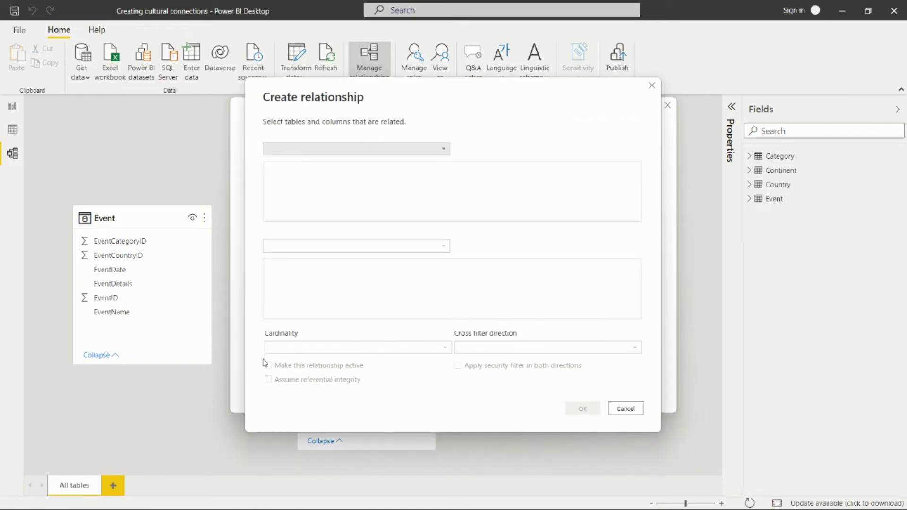
{"action": "left_click", "coordinate": [443, 150]}
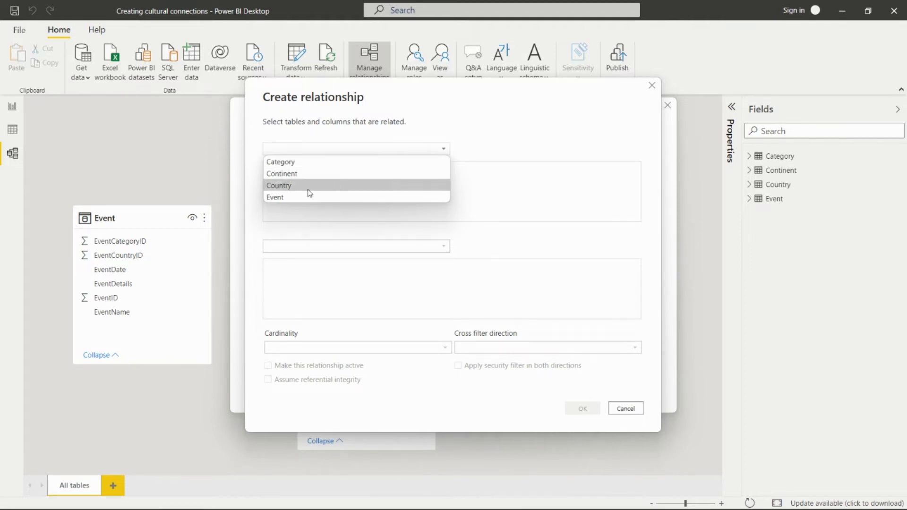
{"action": "left_click", "coordinate": [283, 197]}
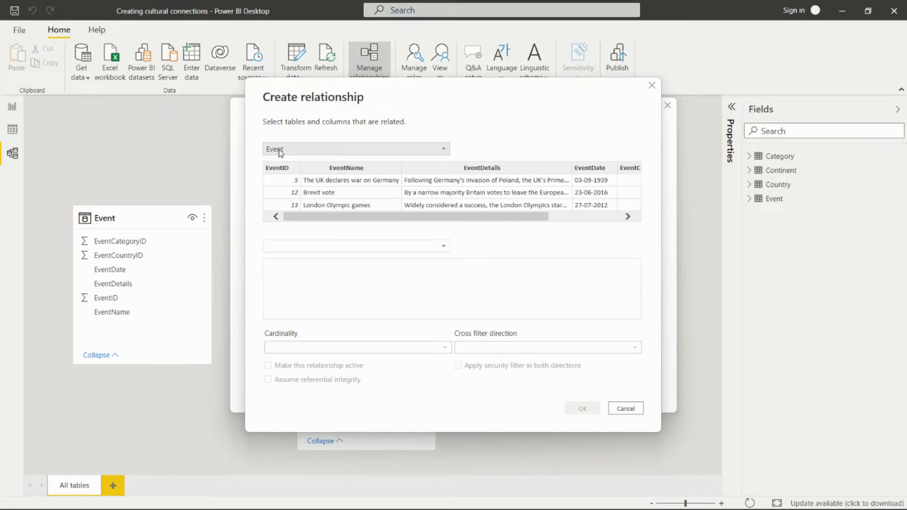
{"action": "left_click", "coordinate": [420, 246]}
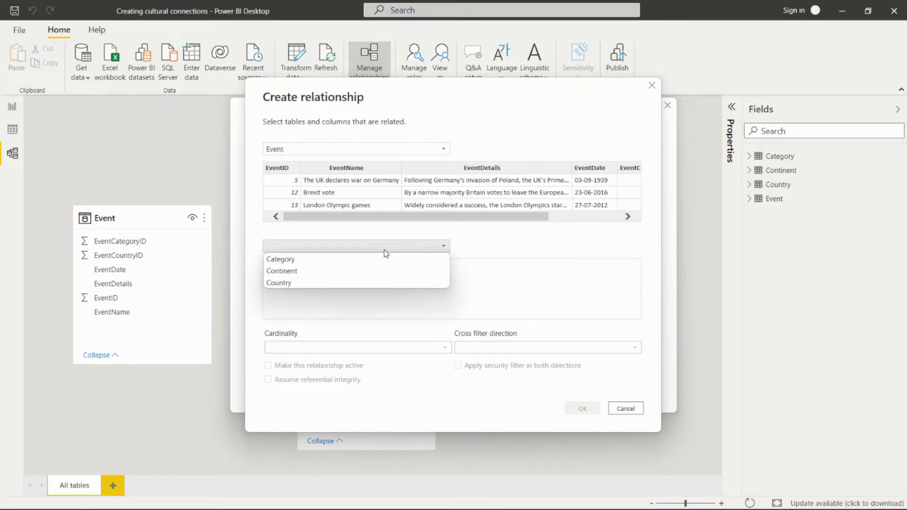
{"action": "left_click", "coordinate": [300, 260]}
{"action": "left_click", "coordinate": [300, 263]}
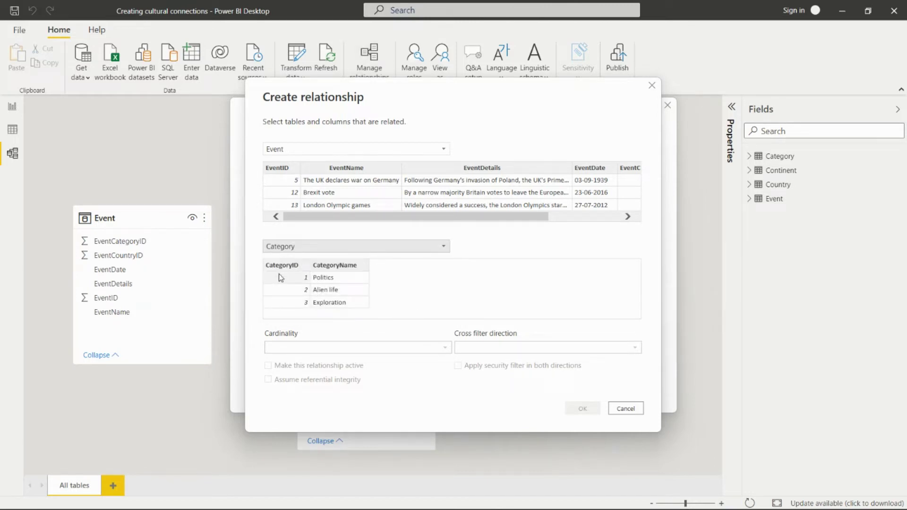
Step: Join Event.EventCategoryID to Category.CategoryID as an active Many to one, Single-direction relationship
{"action": "left_click_drag", "start_coordinate": [335, 218], "coordinate": [419, 229]}
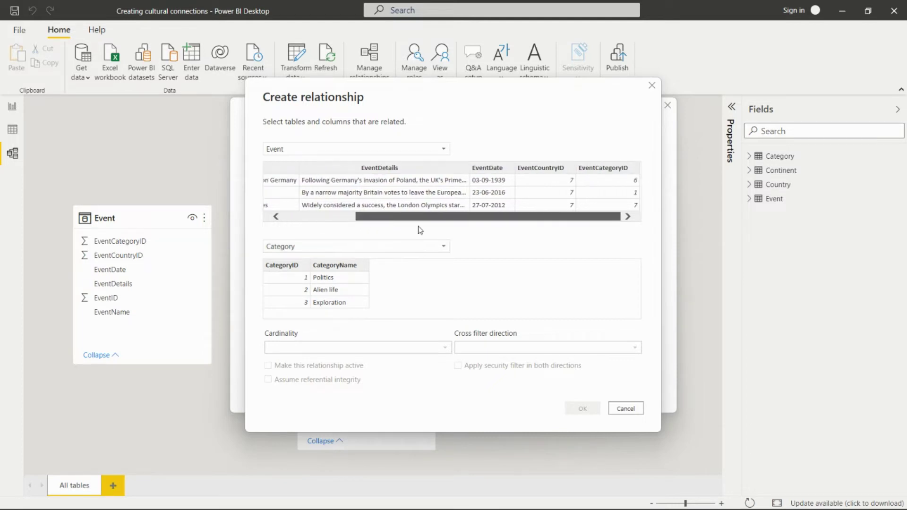
{"action": "left_click", "coordinate": [622, 169]}
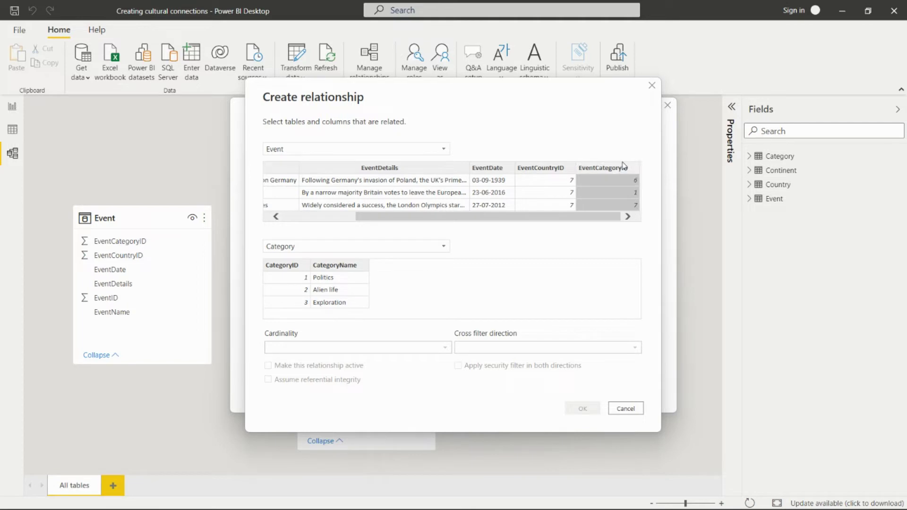
{"action": "left_click", "coordinate": [623, 169]}
{"action": "left_click", "coordinate": [624, 169]}
{"action": "left_click", "coordinate": [279, 265]}
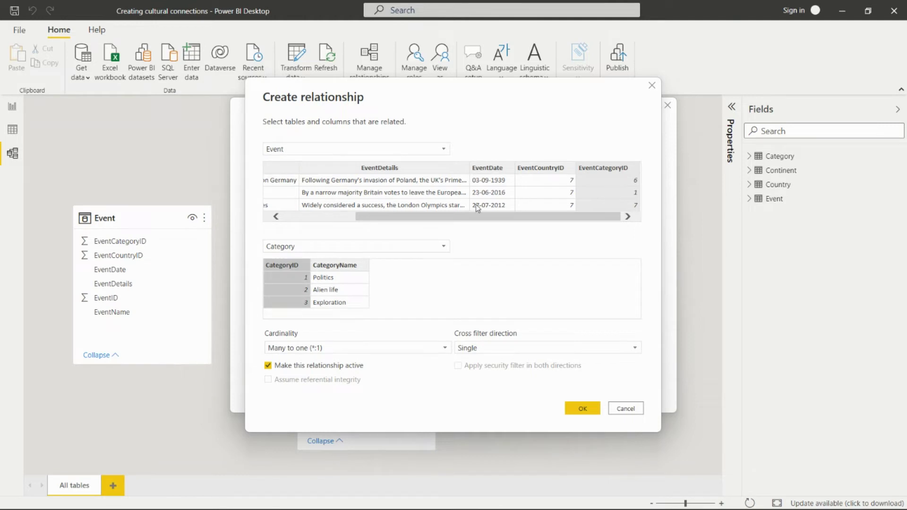
{"action": "left_click", "coordinate": [578, 348]}
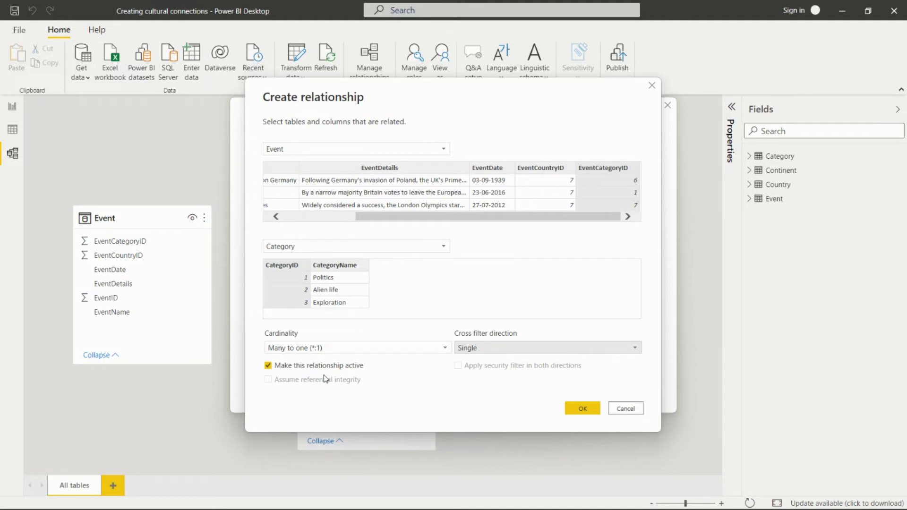
{"action": "left_click", "coordinate": [268, 367]}
{"action": "left_click", "coordinate": [268, 366]}
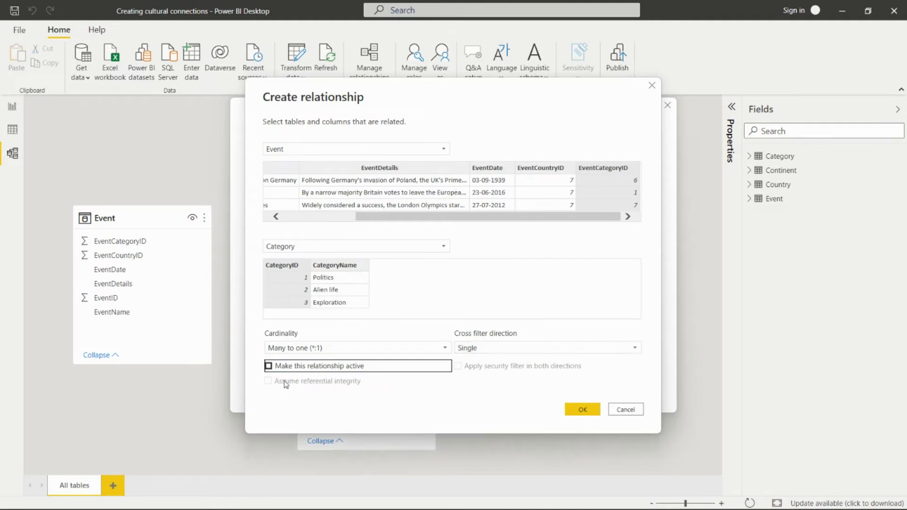
{"action": "left_click", "coordinate": [268, 366]}
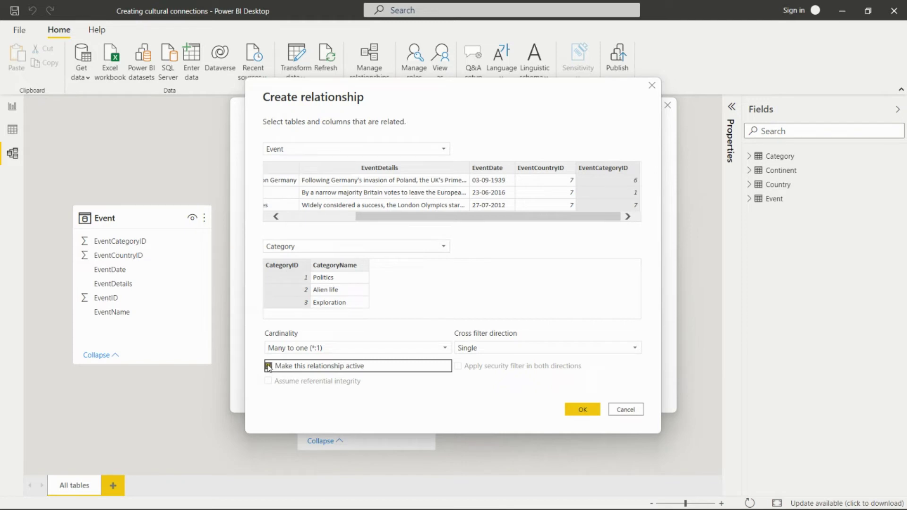
{"action": "left_click", "coordinate": [583, 410]}
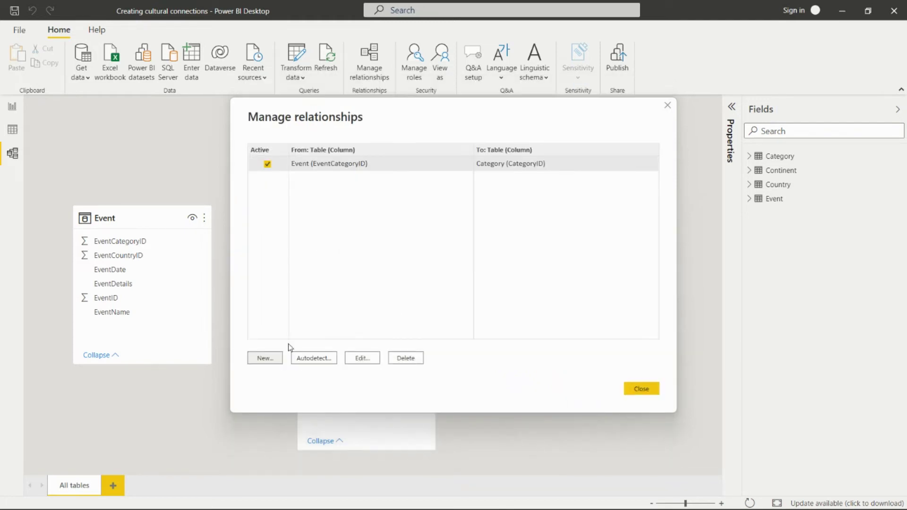
Step: Close Manage relationships to see the Event–Category many-to-one line in the diagram
{"action": "left_click", "coordinate": [641, 390]}
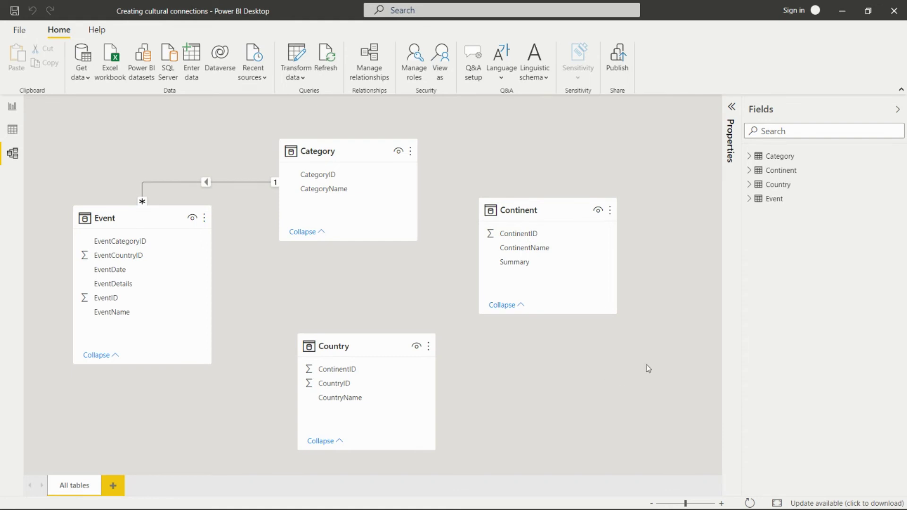
Step: Link Continent.ContinentID to Country.ContinentID, move Country left, and link Event.EventCountryID to Country.CountryID
{"action": "left_click", "coordinate": [528, 236]}
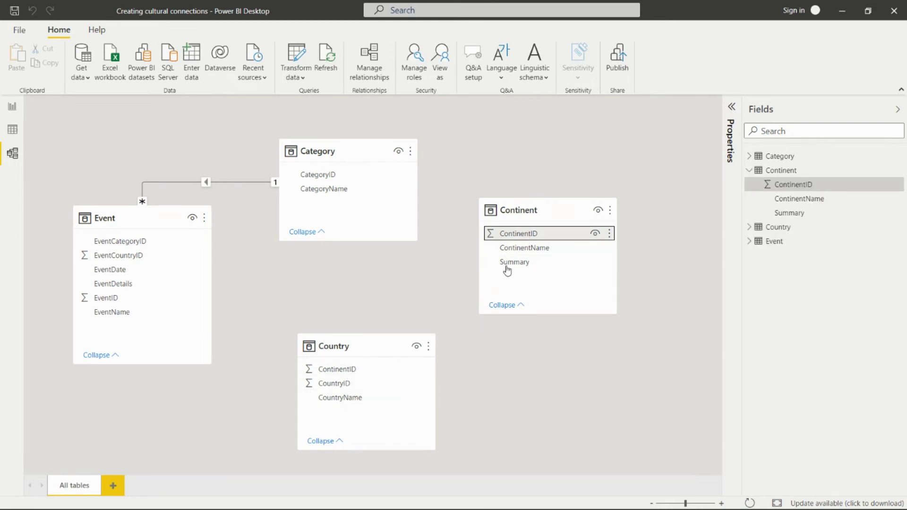
{"action": "left_click_drag", "start_coordinate": [501, 235], "coordinate": [325, 373]}
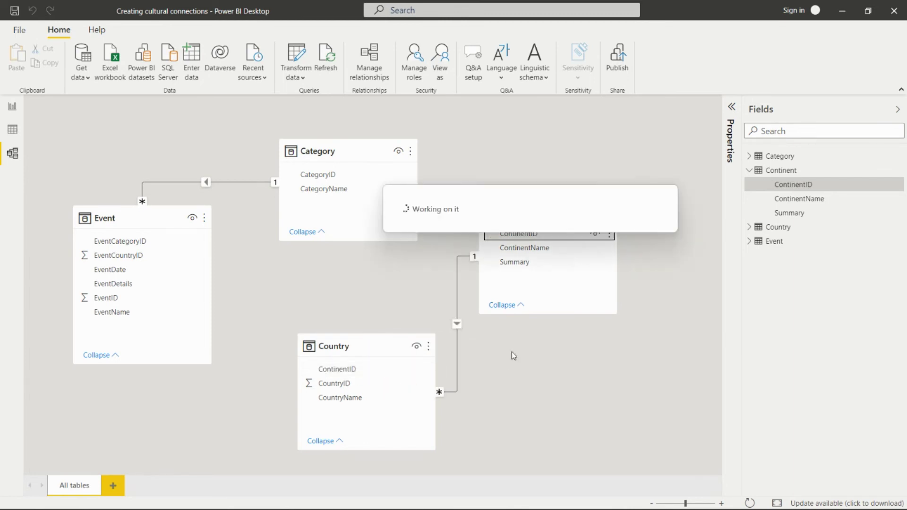
{"action": "left_click_drag", "start_coordinate": [345, 346], "coordinate": [294, 352]}
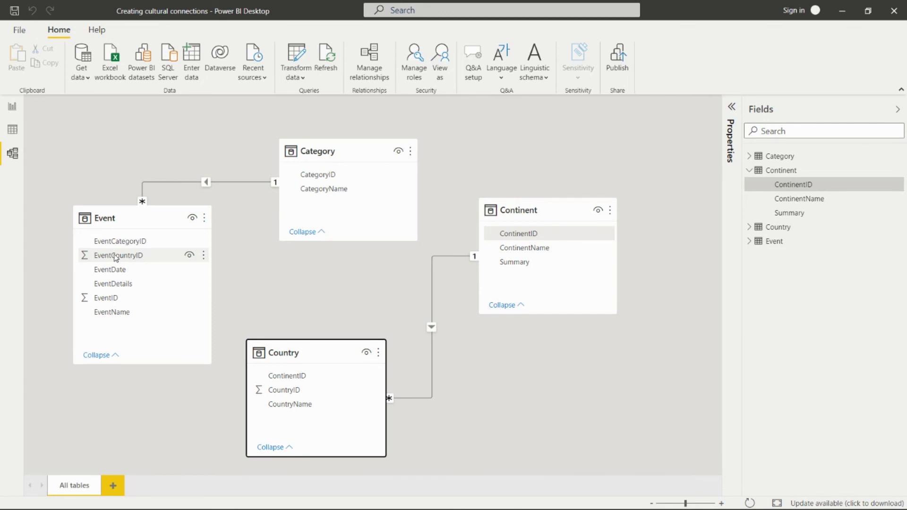
{"action": "mouse_move", "coordinate": [105, 259]}
{"action": "left_mouse_down"}
{"action": "mouse_move", "coordinate": [141, 264]}
{"action": "mouse_move", "coordinate": [233, 382]}
{"action": "mouse_move", "coordinate": [265, 413]}
{"action": "mouse_move", "coordinate": [280, 409]}
{"action": "left_mouse_up"}
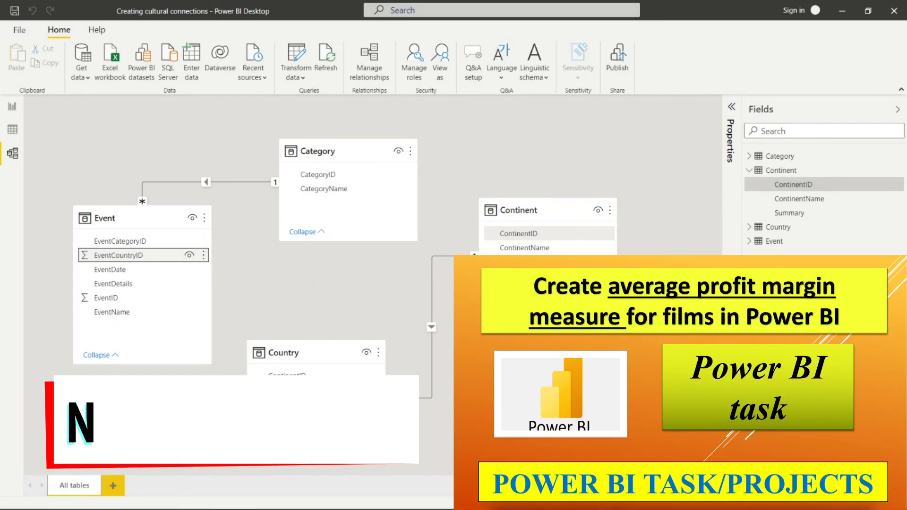